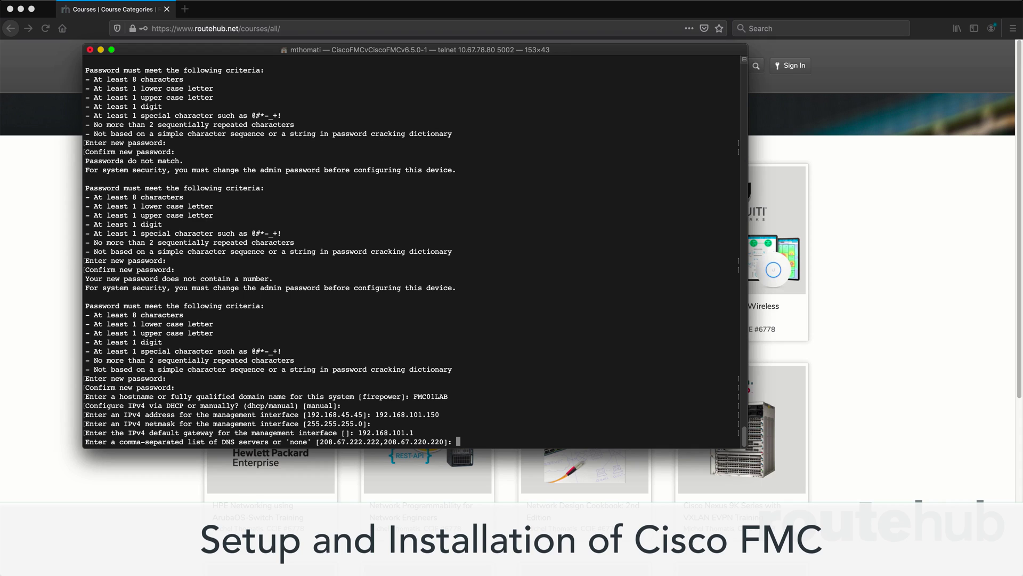
Accept the default DNS servers and enter the admin account's password on the FMC login form.
key(Return)
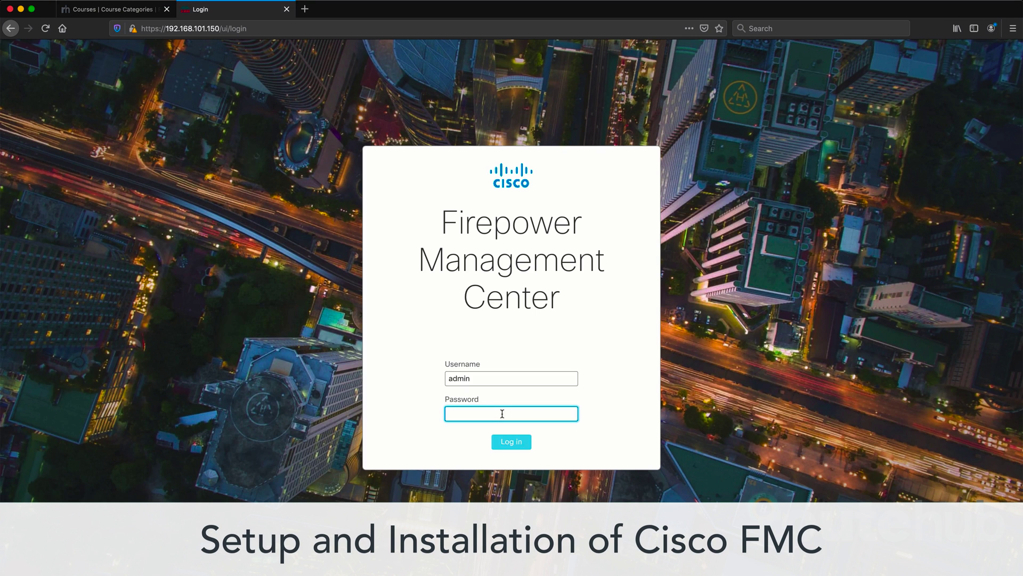
text(•••)
text(•••••)
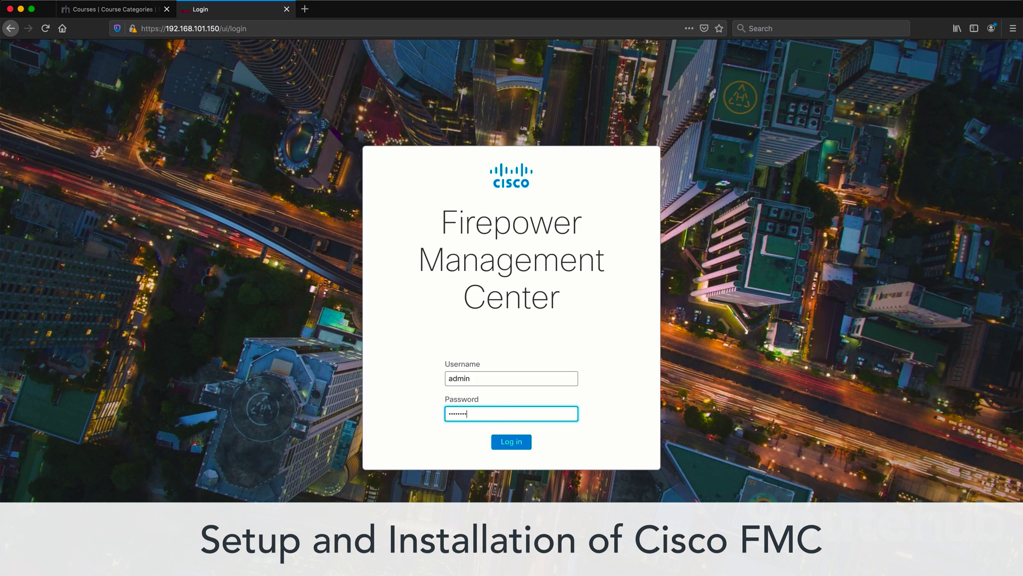
text(••••)
Log in to the management center and review the list of running deployment tasks.
click(509, 445)
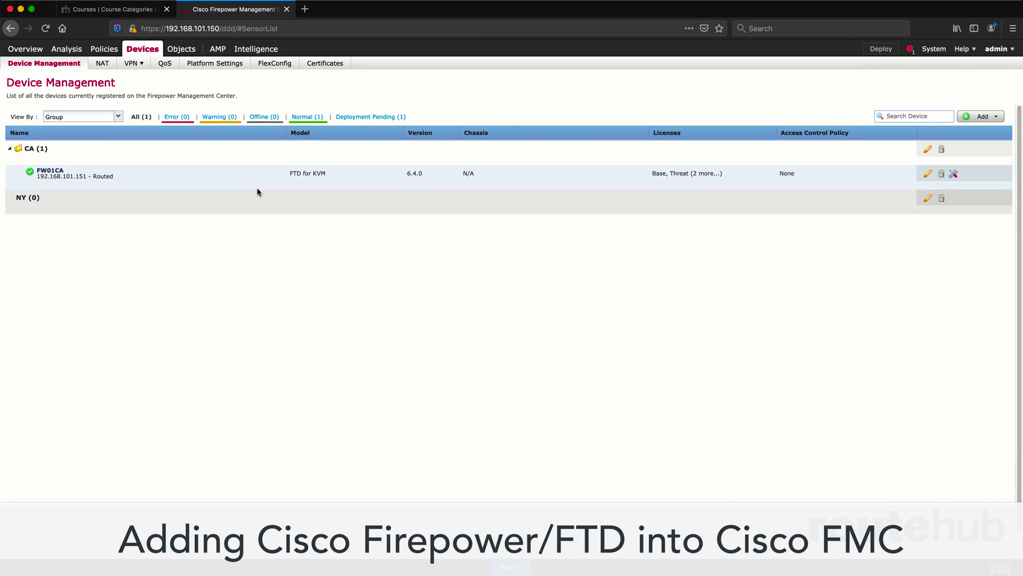
click(911, 50)
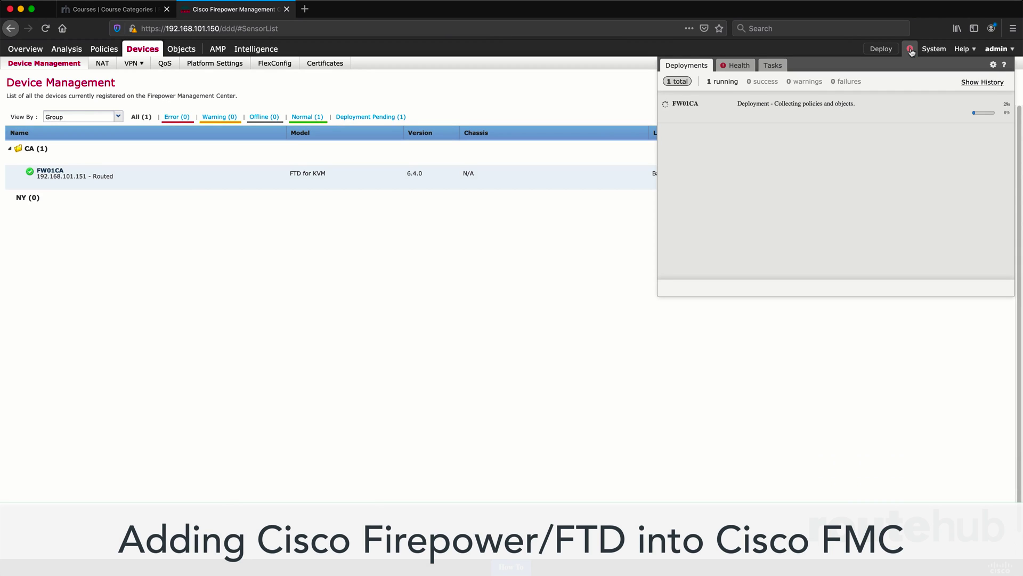
click(779, 68)
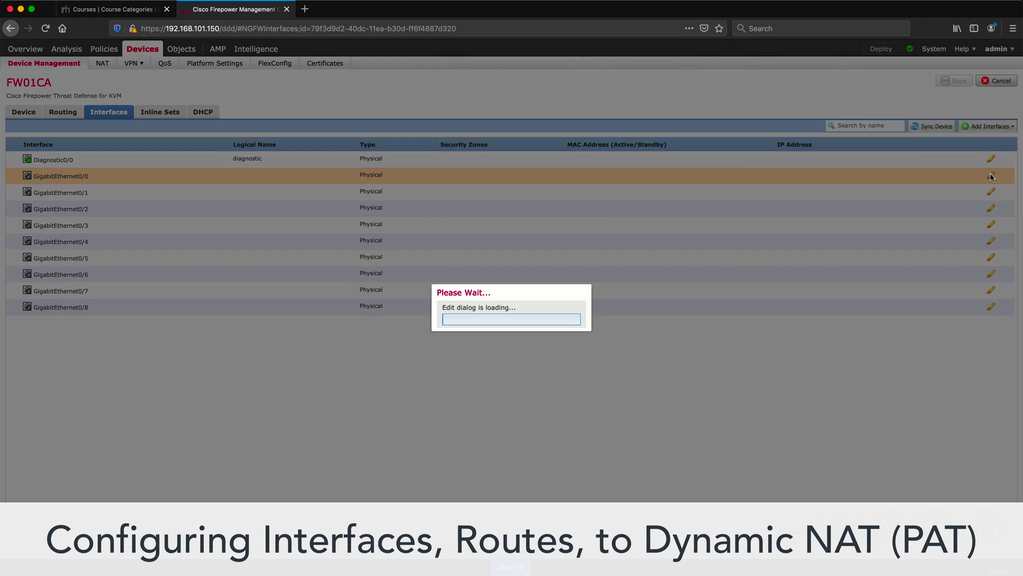
Name GigabitEthernet0/0 WAN, enable it, keep mode None, and assign security zone RH-WAN.
click(450, 247)
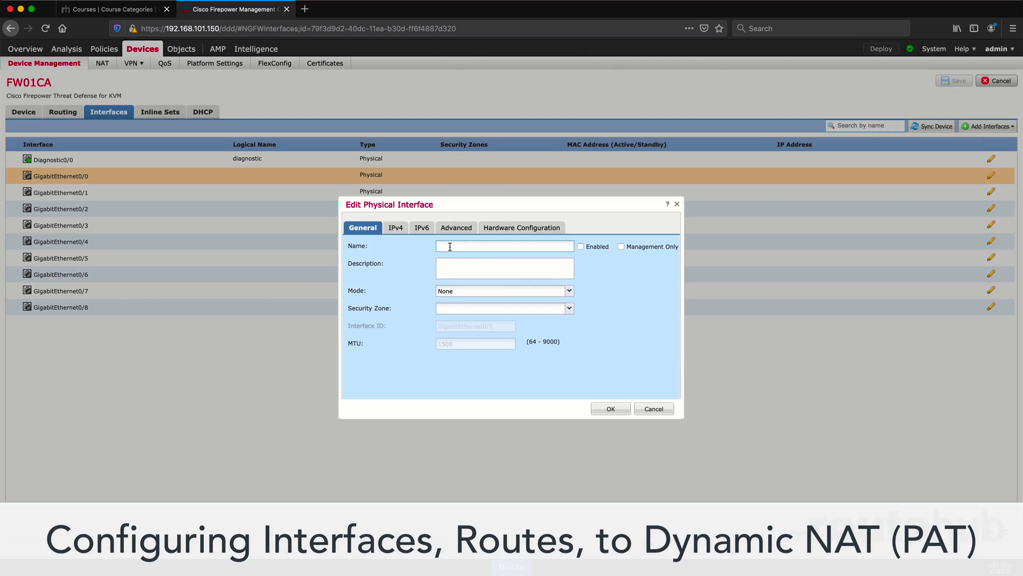
text(WAN)
click(580, 246)
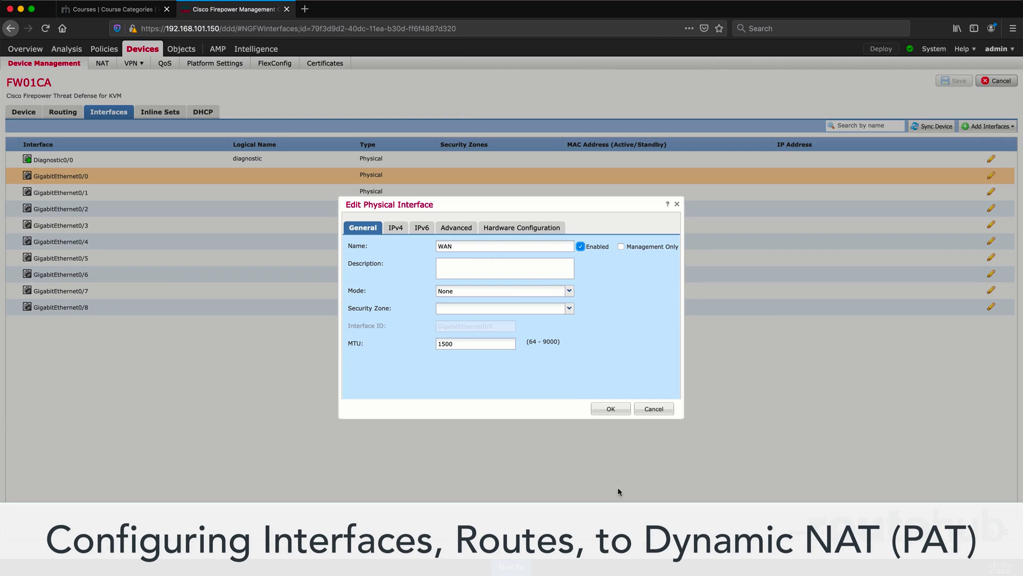
click(569, 291)
click(570, 291)
click(569, 308)
click(477, 342)
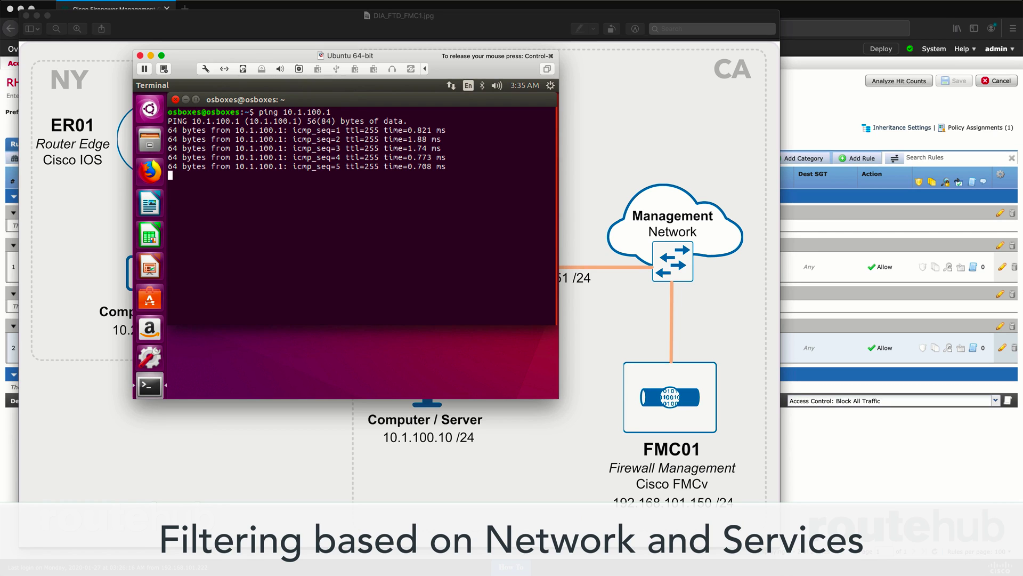
Stop the ping to 10.1.100.1 and start a ping to 4.2.2.2.
key(ctrl+c)
key(Return)
key(Return)
key(Return)
text(ping 4.2.2)
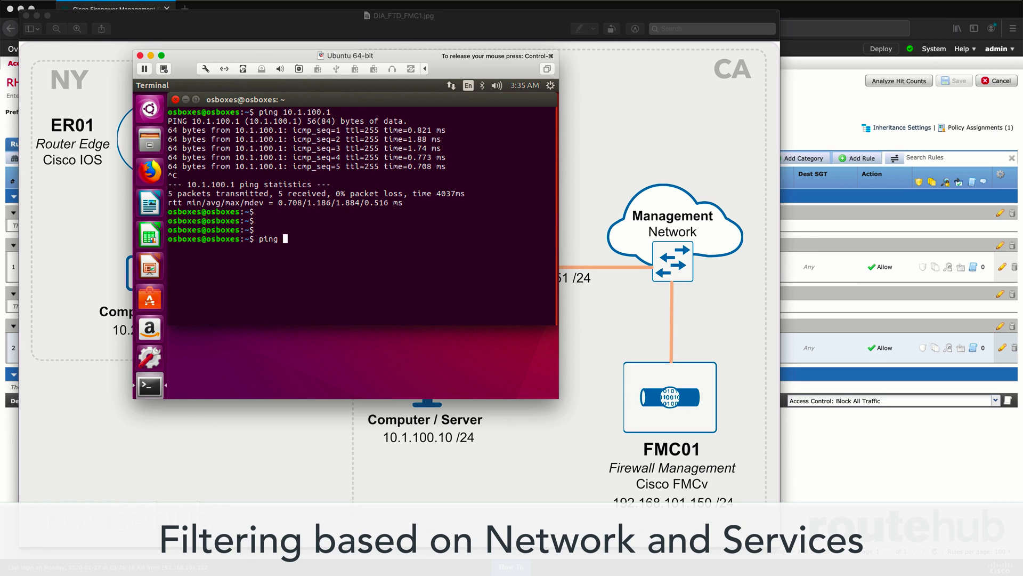
text(.2)
key(Return)
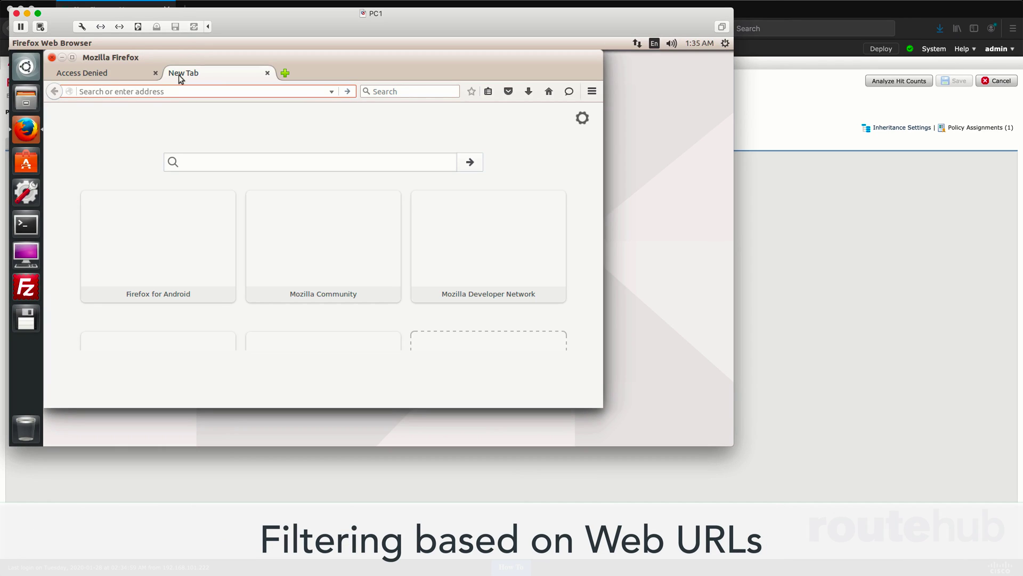
Load games.com to confirm the Access Denied block, then start typing 'juniper.' in a new tab.
text(gam)
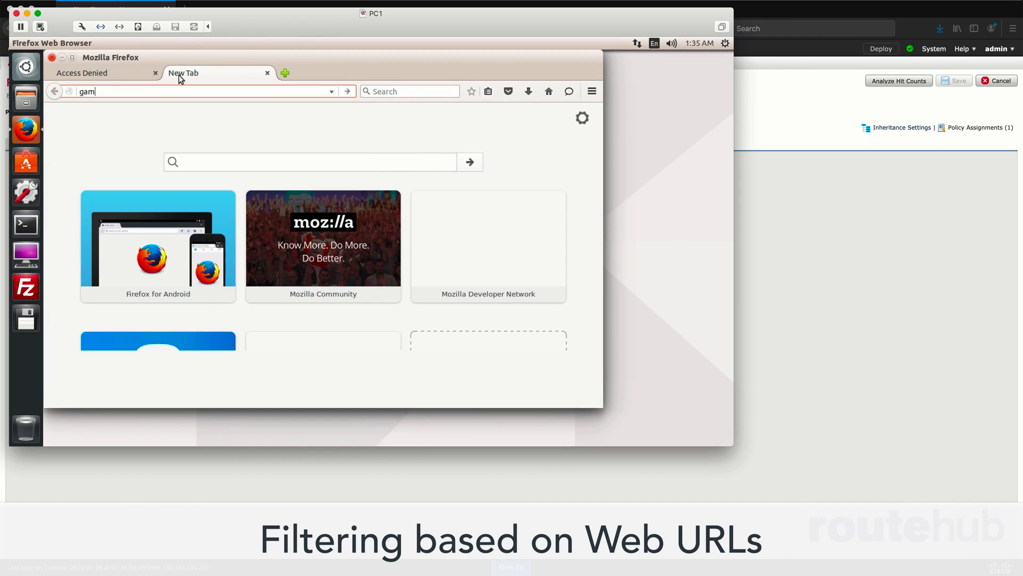
text(es)
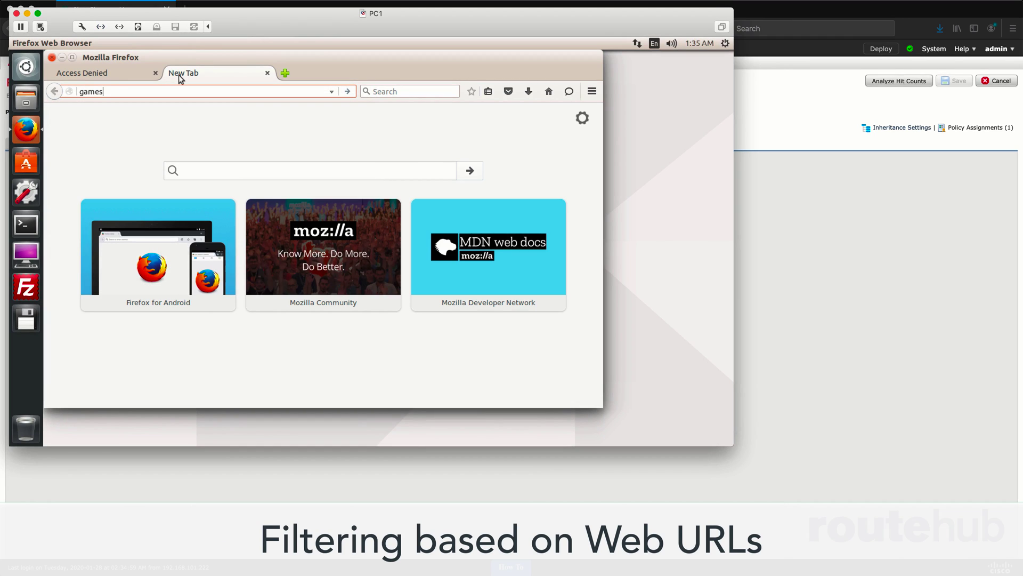
text(.com)
key(Return)
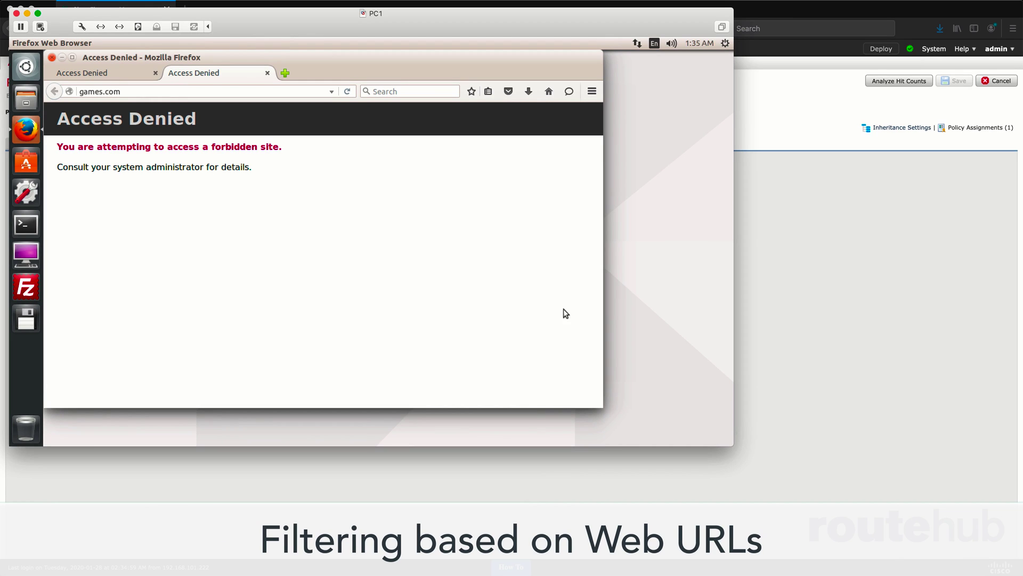
click(285, 73)
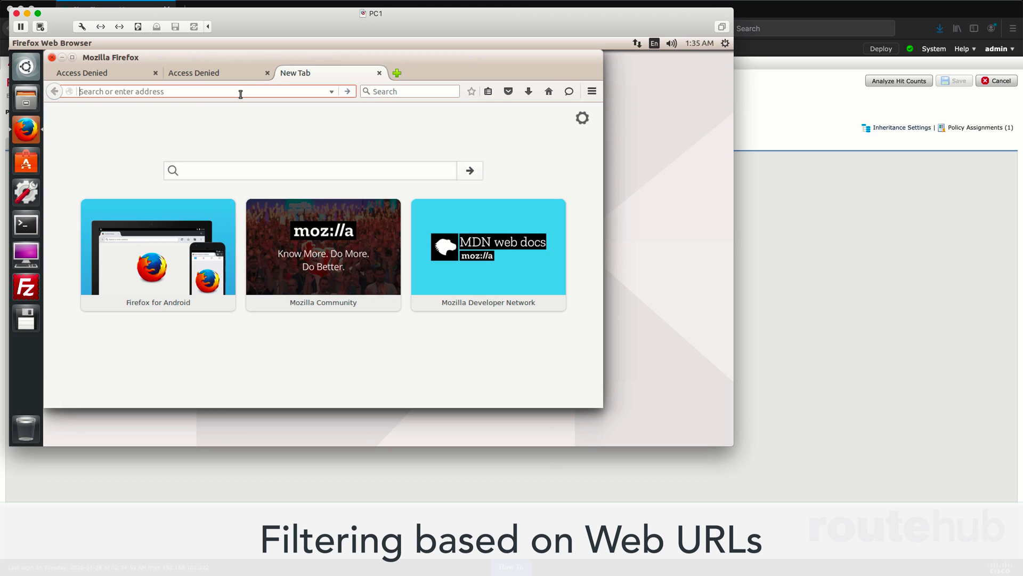
text(juniper.)
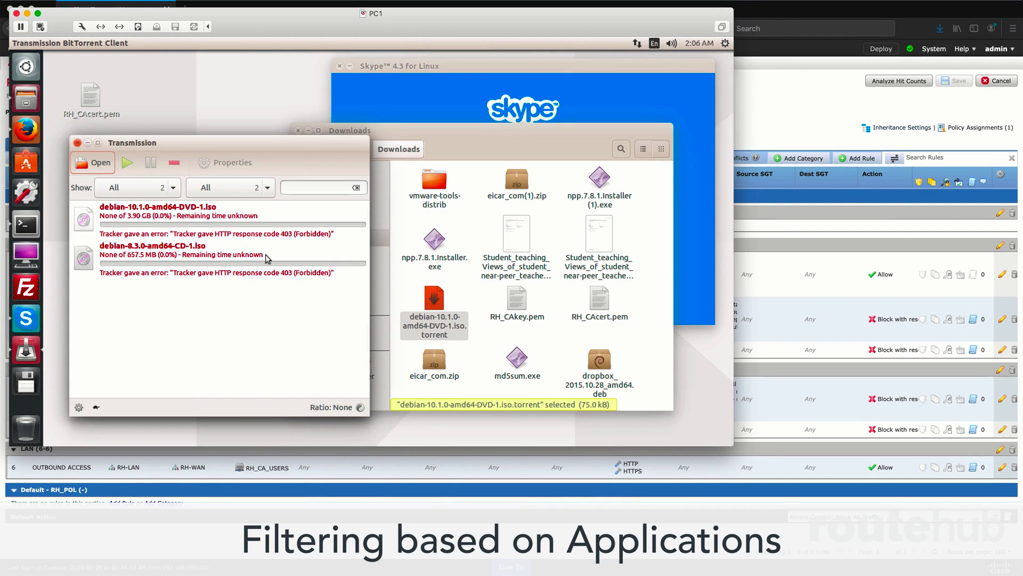
Raise the Skype window in front of Transmission's 403 Forbidden torrent errors.
click(535, 72)
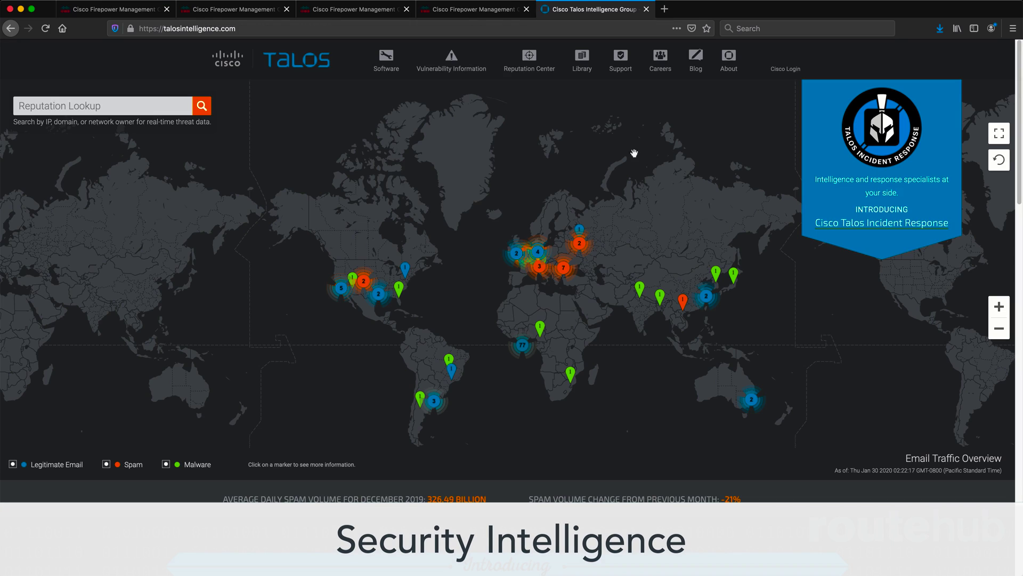
Open the Talos IP blacklist download from talosintelligence.com's Reputation Center.
mouse_move(530, 59)
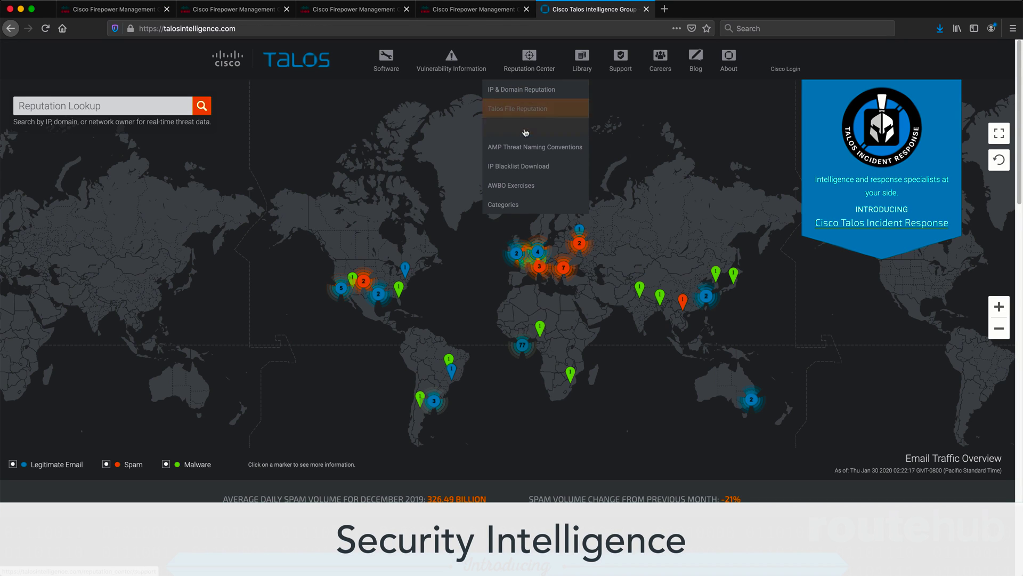
click(522, 167)
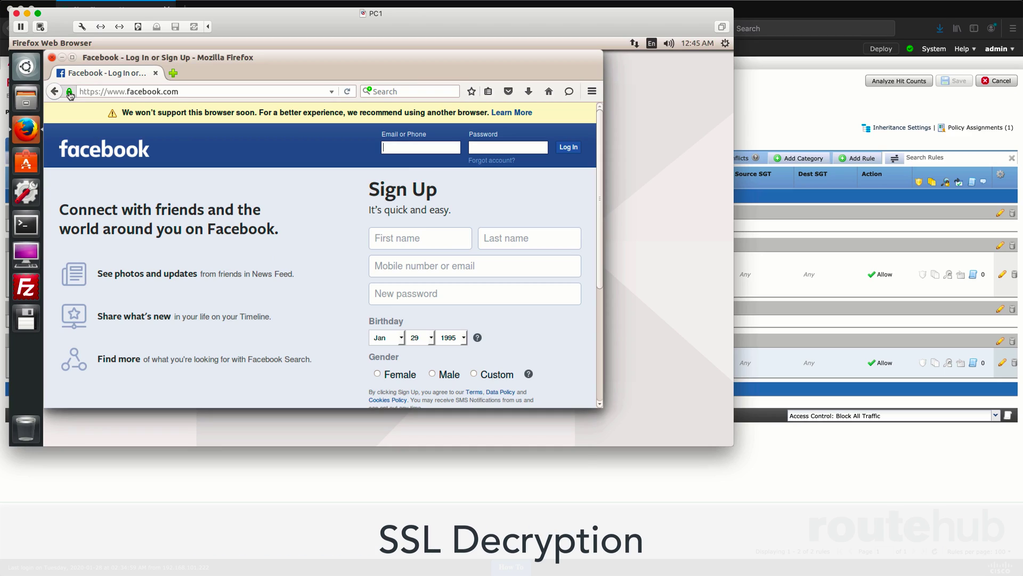
Inspect facebook.com's connection security details to see its certificate verified by ROUTEHUB.
click(70, 91)
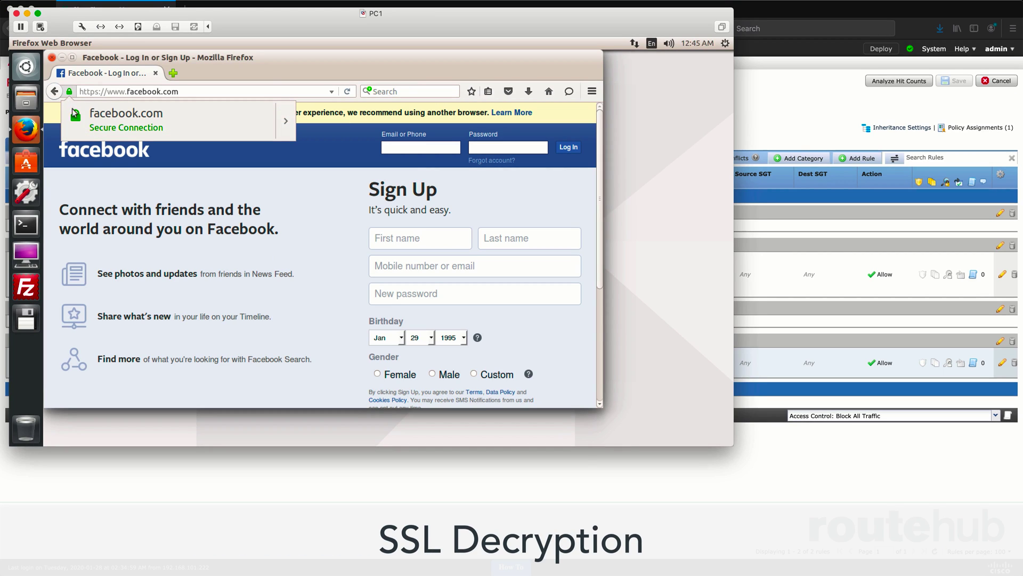
click(284, 125)
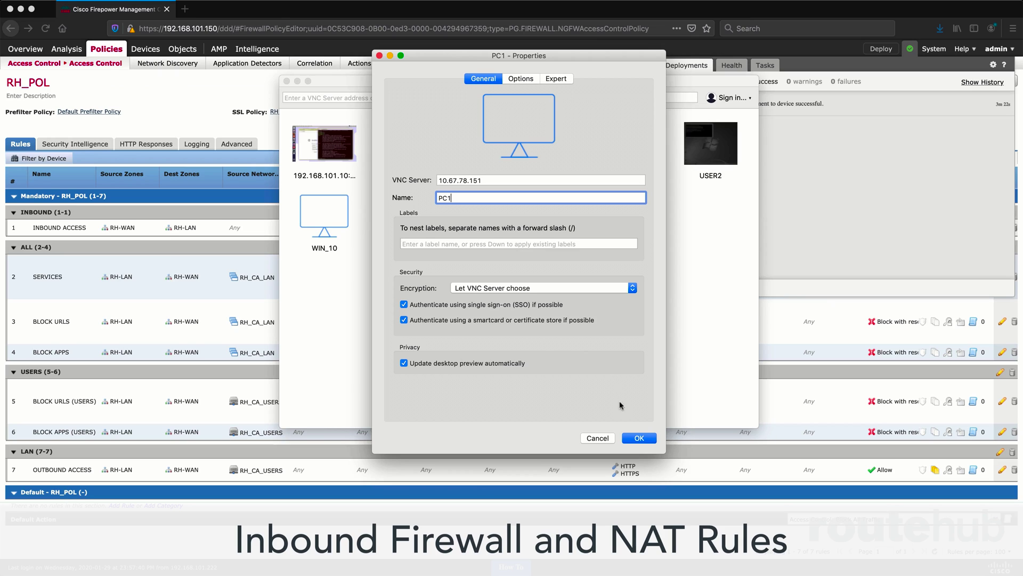
Save the PC1 entry for 10.67.78.151, connect to it, and bring the network diagram forward.
click(639, 438)
key(Return)
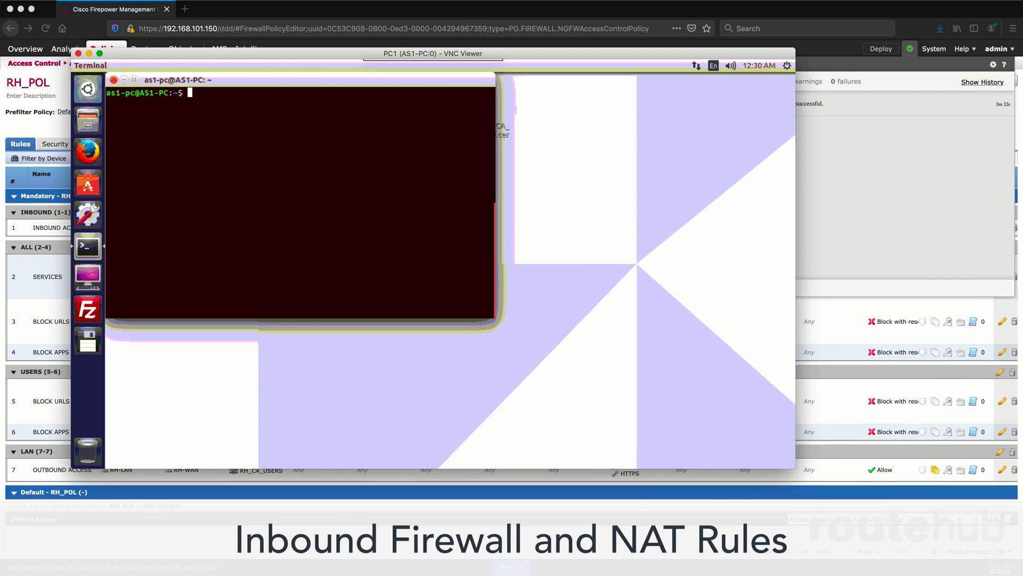
key(super+Tab)
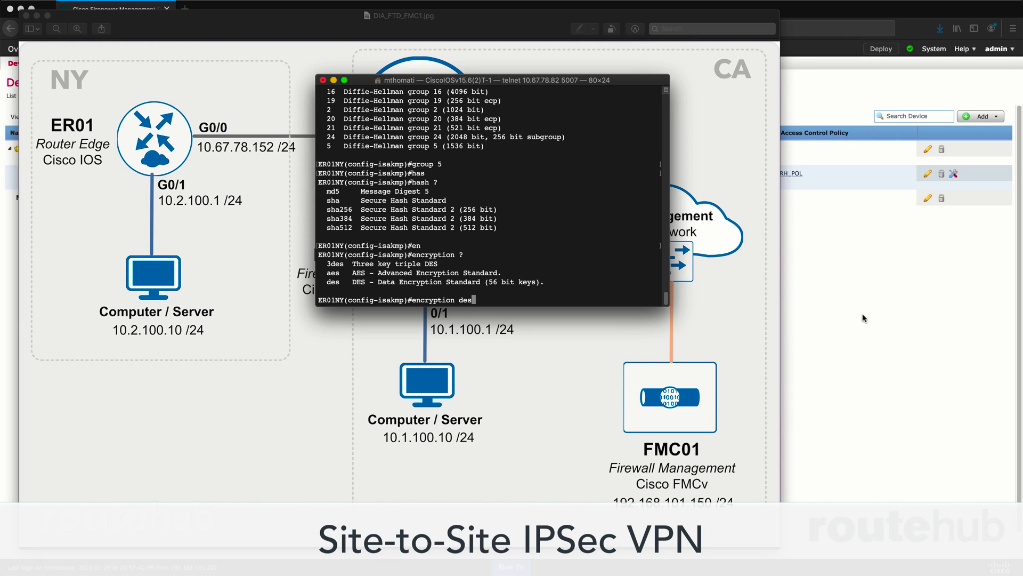
Set the RH_CA_NY_VPN topology to IKEv1 only, unticking IKEv2.
key(BackSpace)
key(BackSpace)
key(BackSpace)
key(BackSpace)
key(BackSpace)
key(BackSpace)
key(BackSpace)
key(BackSpace)
key(BackSpace)
key(BackSpace)
key(BackSpace)
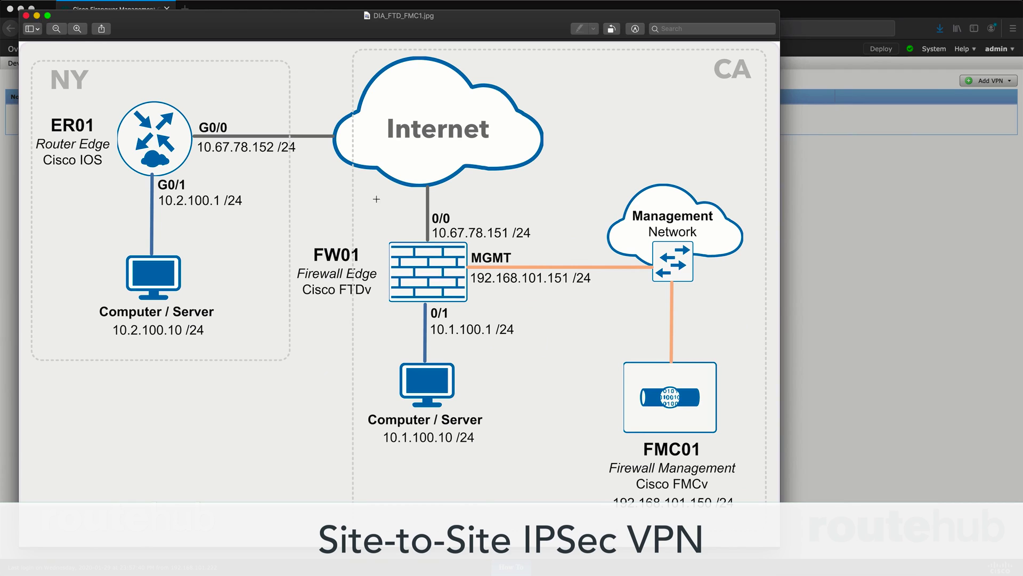
click(36, 17)
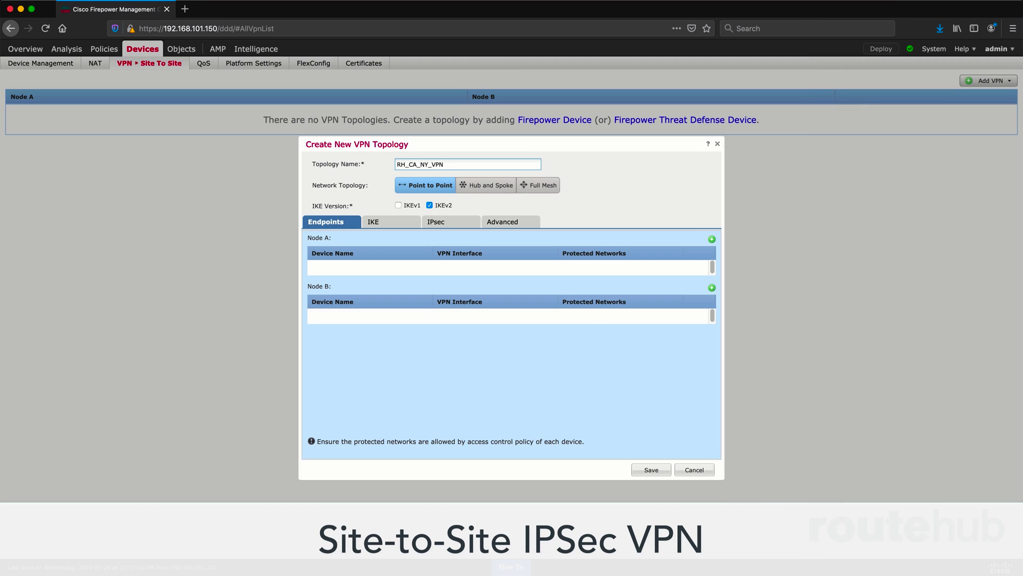
click(411, 207)
click(429, 206)
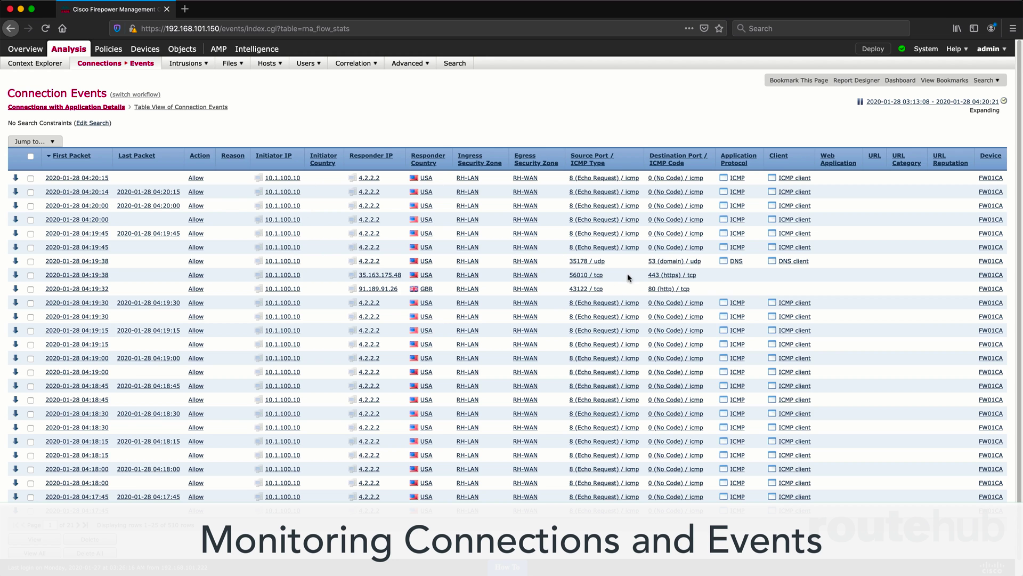
Bring the Ubuntu VM forward, shift it left, and open Trash and the ping terminal.
key(super+Tab)
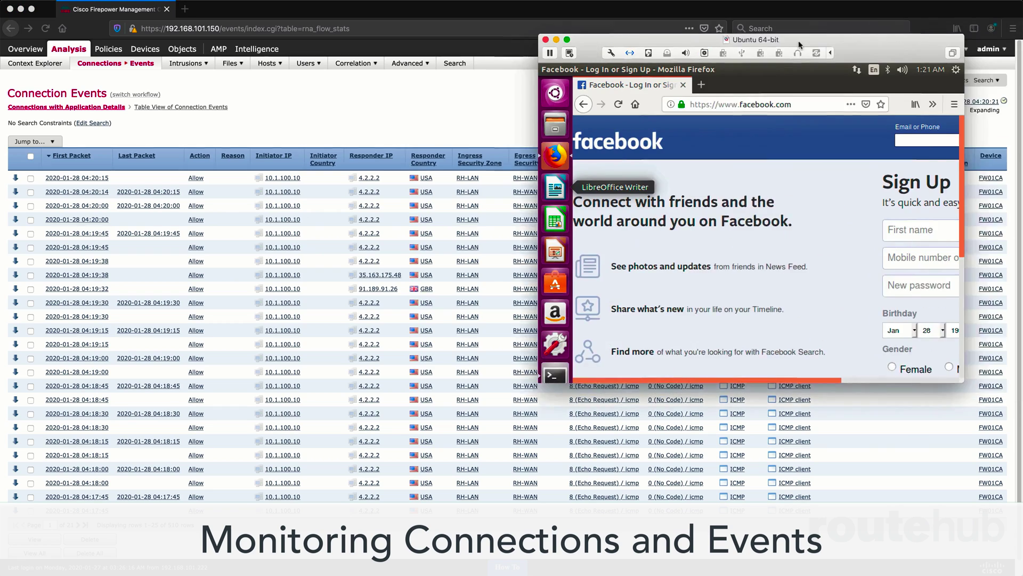
drag(924, 37, 661, 40)
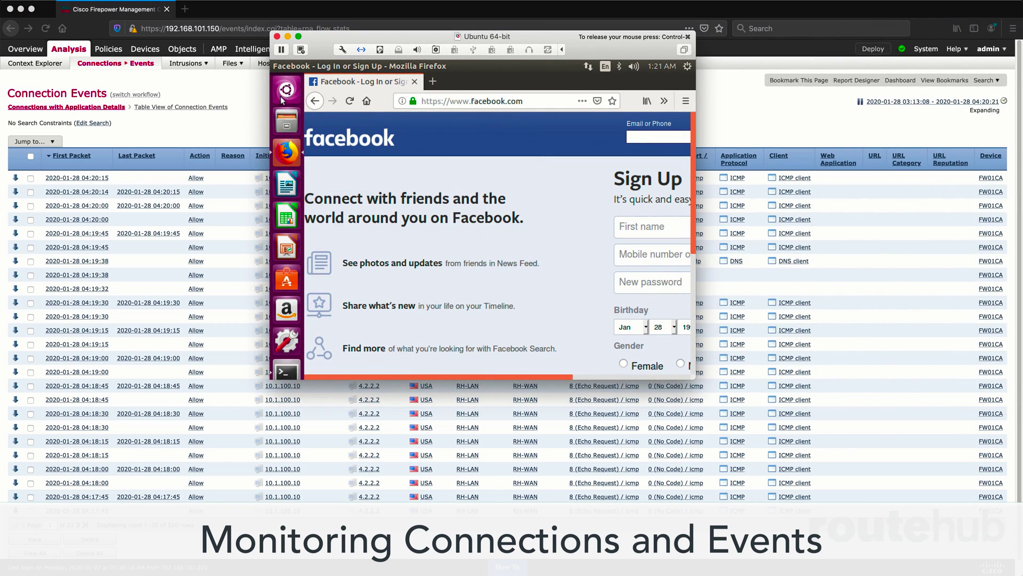
click(287, 358)
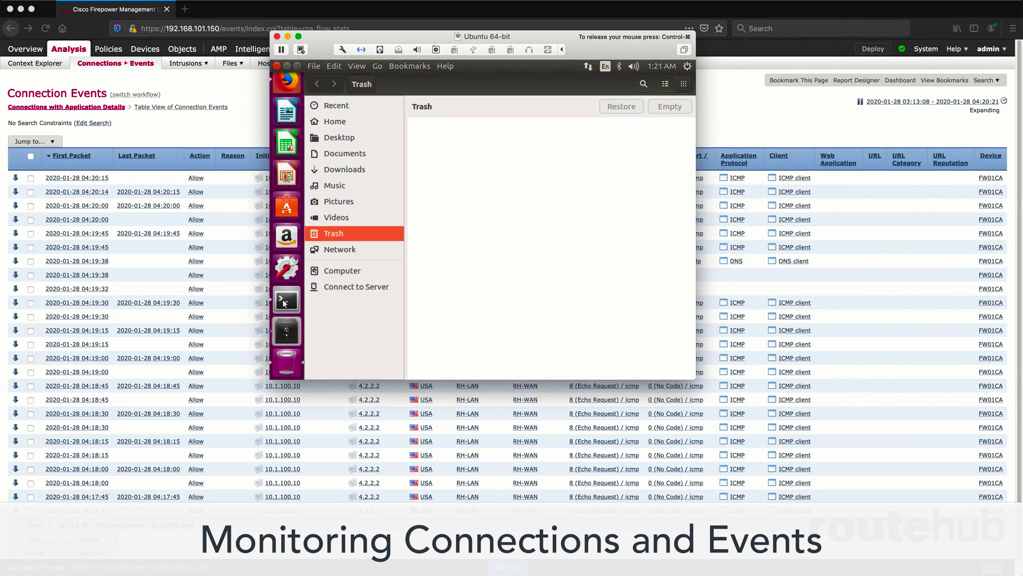
click(286, 301)
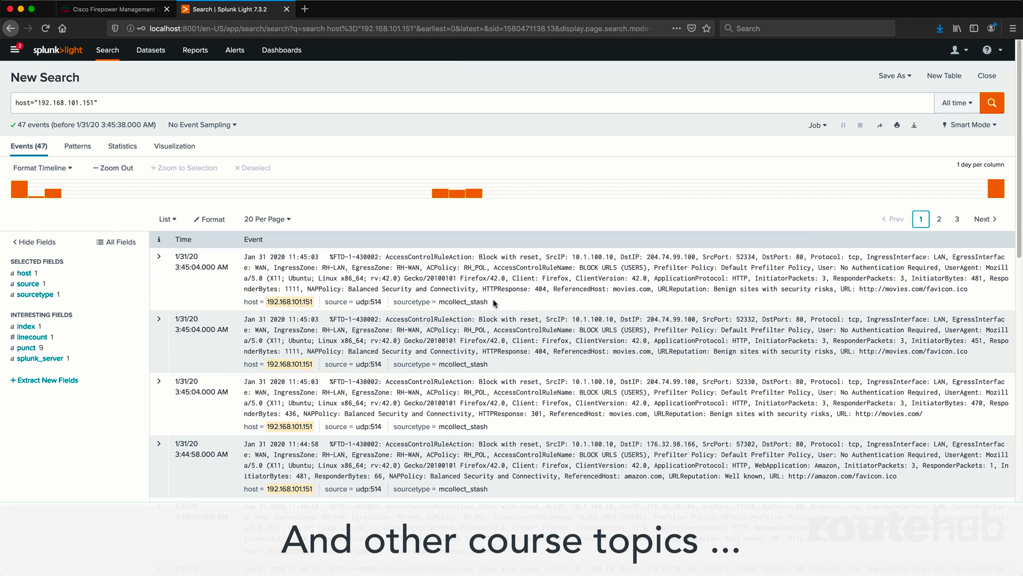
Highlight the first firewall syslog event's text among the 47 results, then clear the selection.
drag(428, 299, 243, 254)
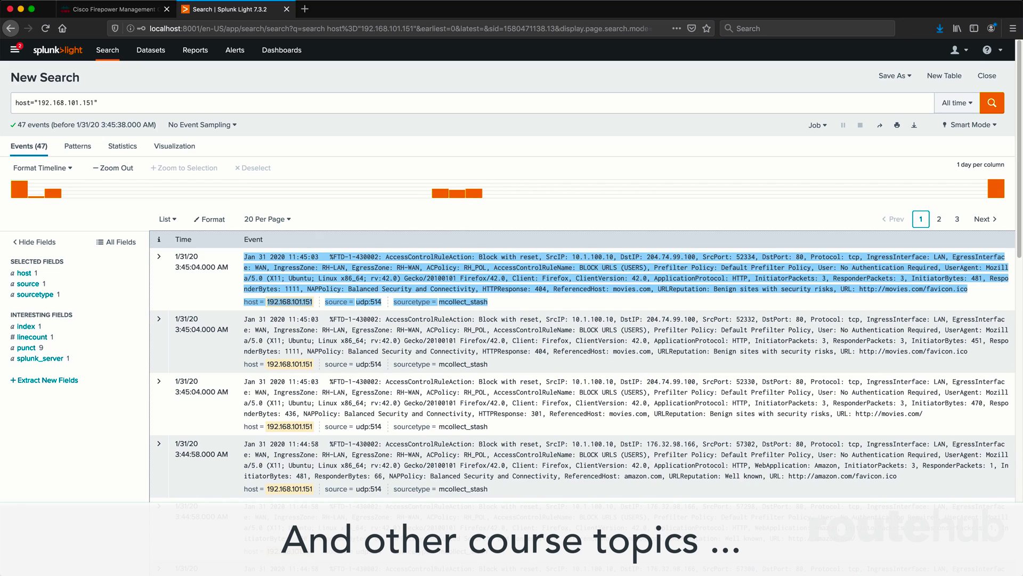
click(885, 305)
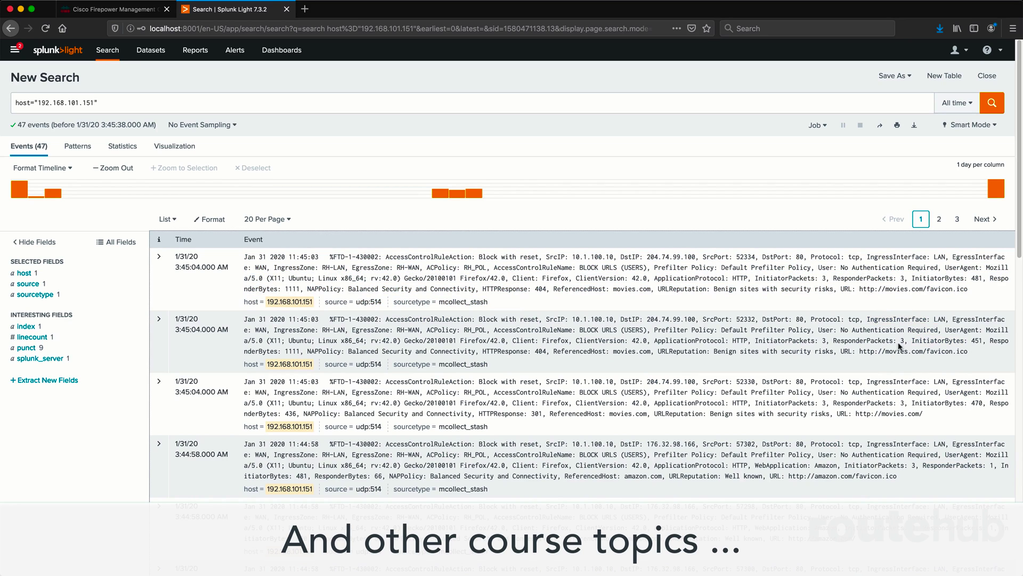